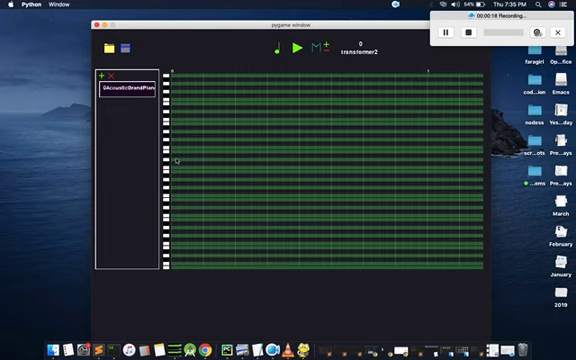
Draw four input notes: a low bar, a higher bar, then two clicked notes further right
{"action": "left_click_drag", "start_coordinate": [177, 161], "coordinate": [237, 160]}
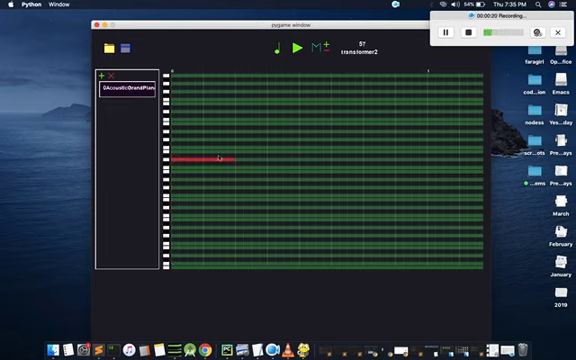
{"action": "left_click_drag", "start_coordinate": [242, 134], "coordinate": [297, 134]}
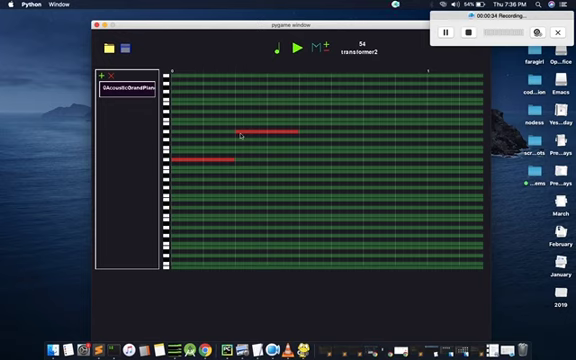
{"action": "left_click", "coordinate": [334, 141]}
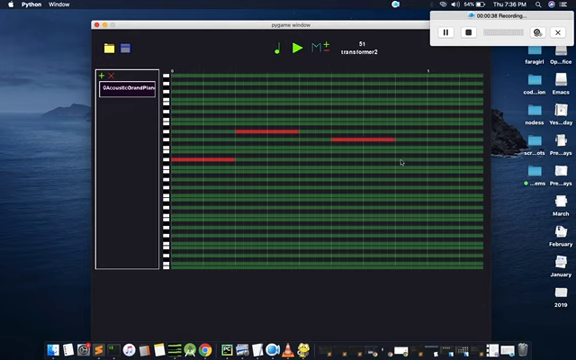
{"action": "left_click", "coordinate": [401, 161]}
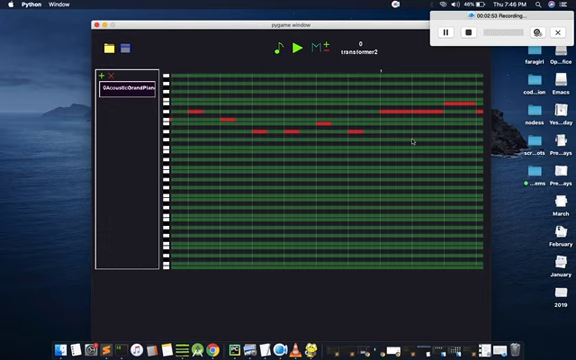
Start playback of the generated melody with the space key
{"action": "key", "text": "space"}
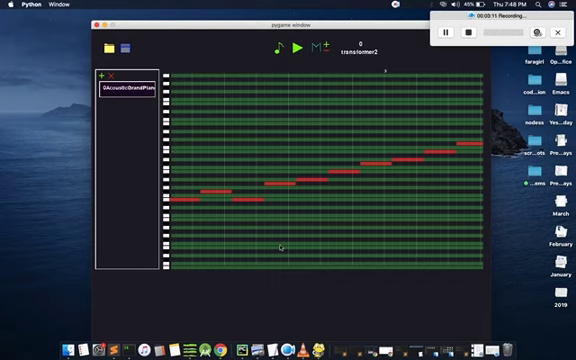
Restart playback with the space key and let the melody run past its rising bar
{"action": "key", "text": "space"}
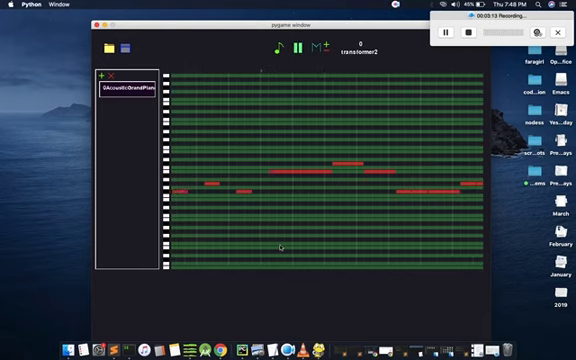